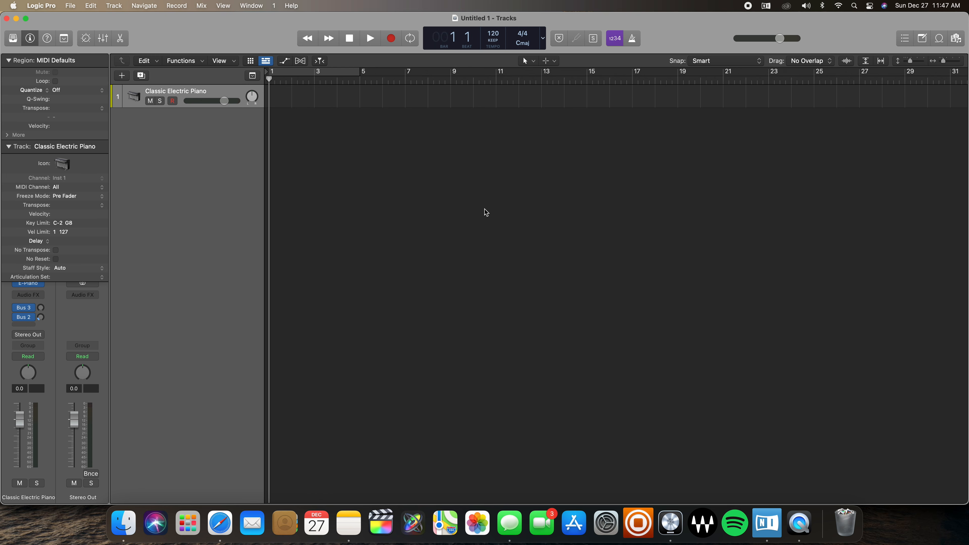
- Record a four-bar chord part on the Classic Electric Piano track and open its region in an enlarged Piano Roll
key(r)
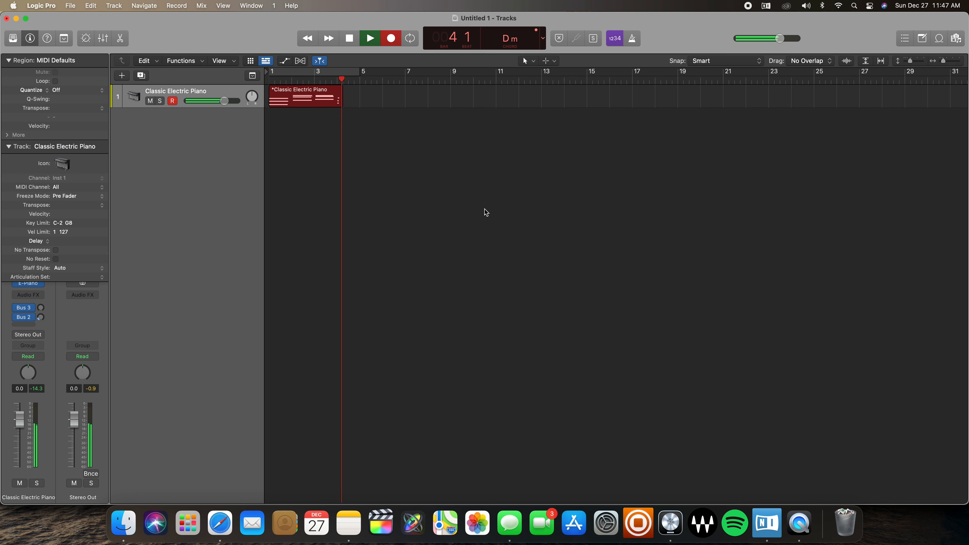
key(space)
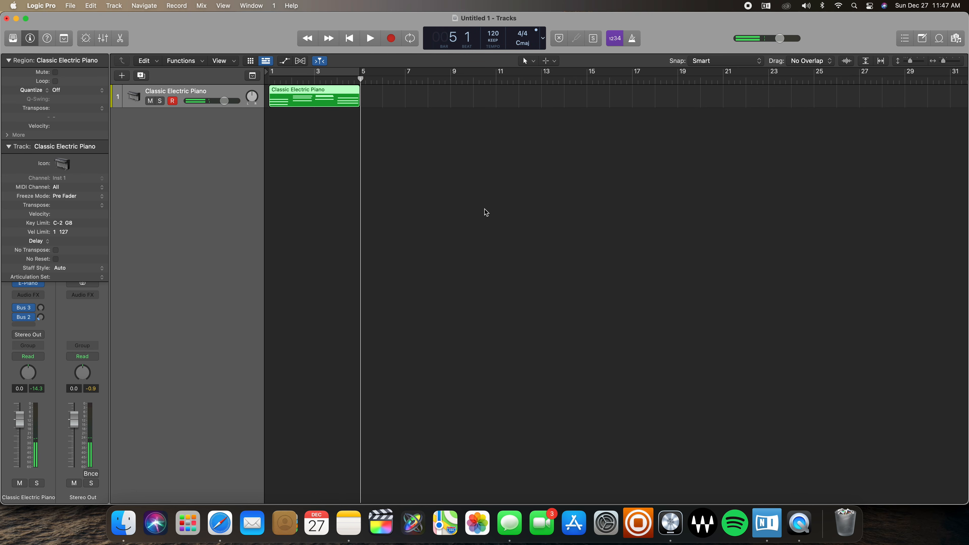
double_click(307, 91)
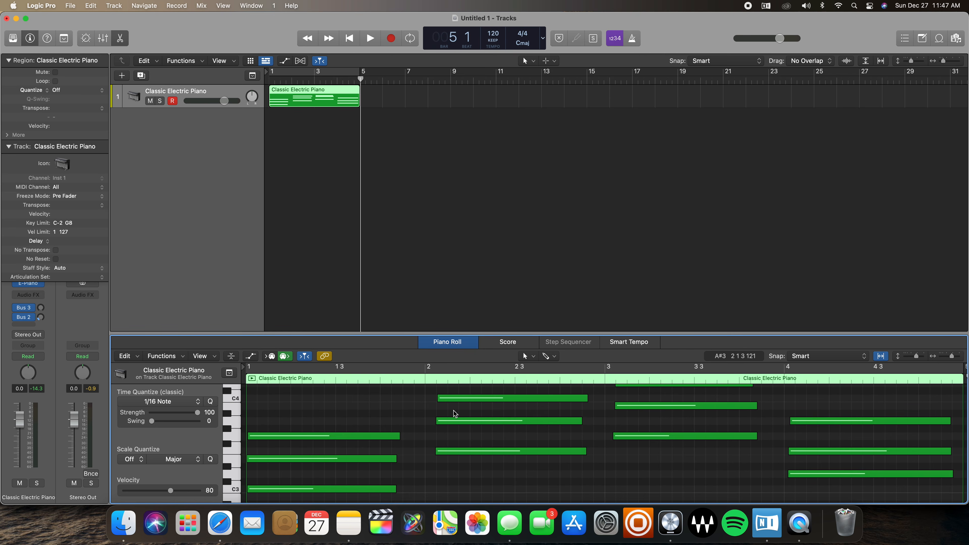
scroll(454, 413, up, 2)
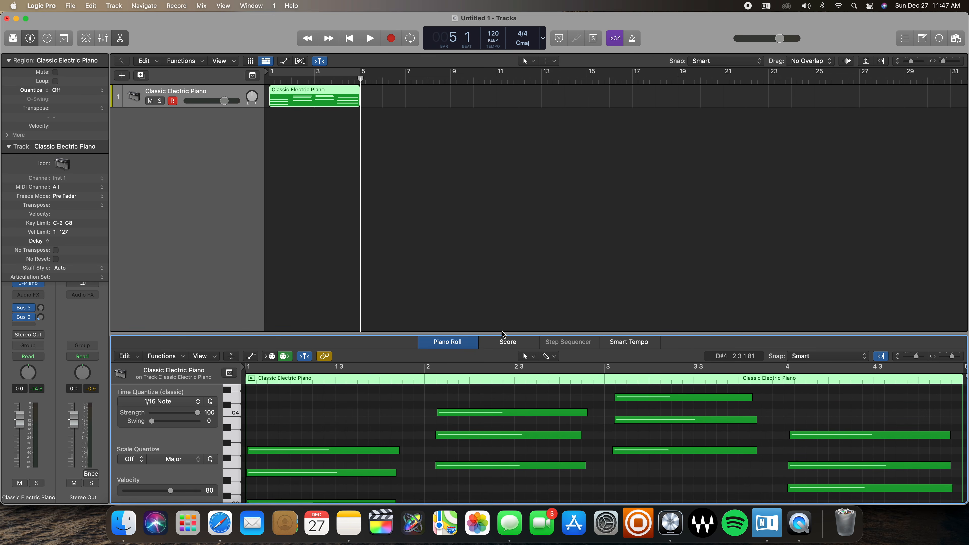
drag(503, 333, 519, 210)
scroll(484, 313, up, 3)
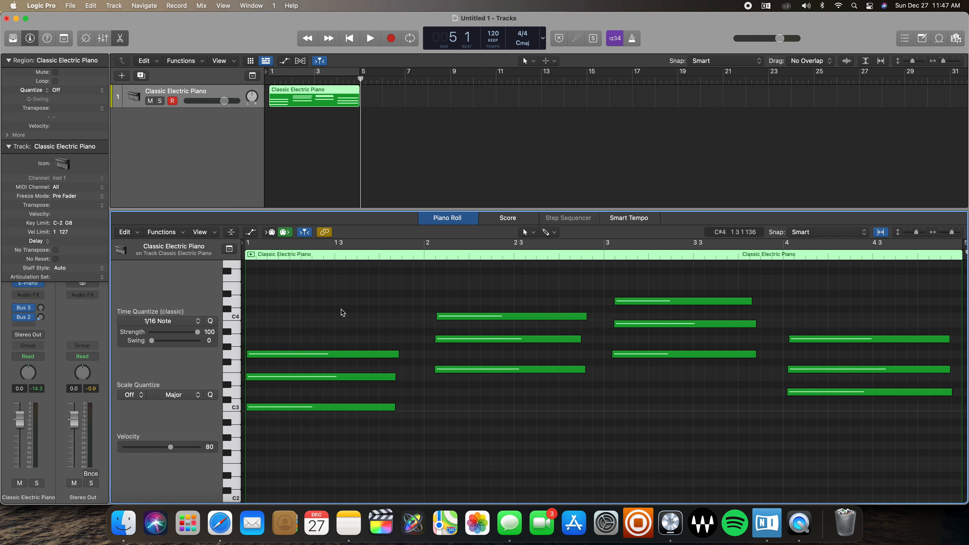
- Quantize all the recorded notes to 1/4 Note
key(super+a)
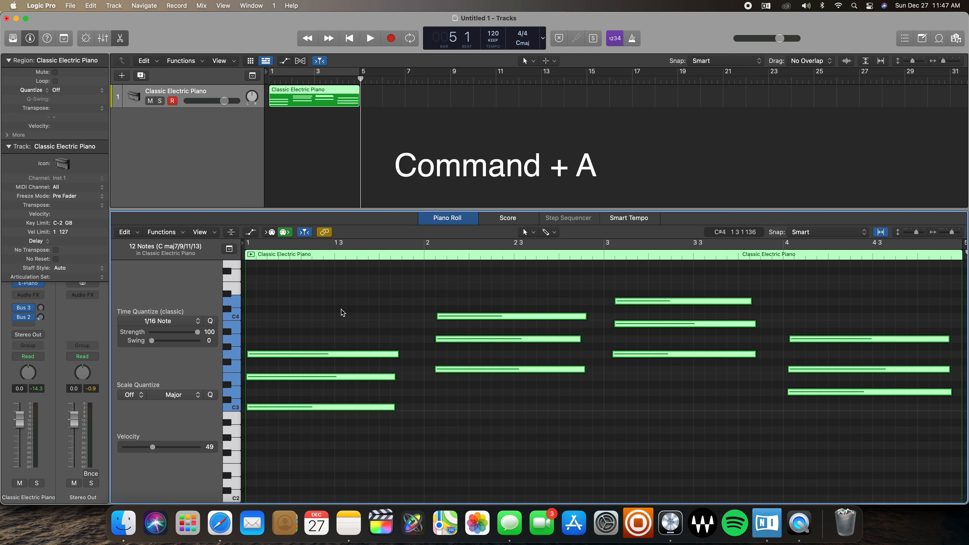
click(198, 321)
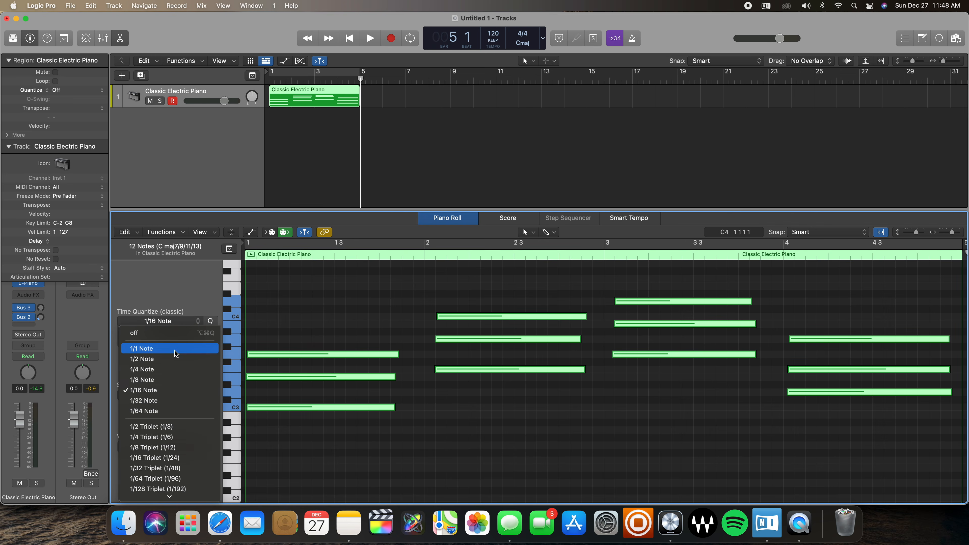
click(169, 366)
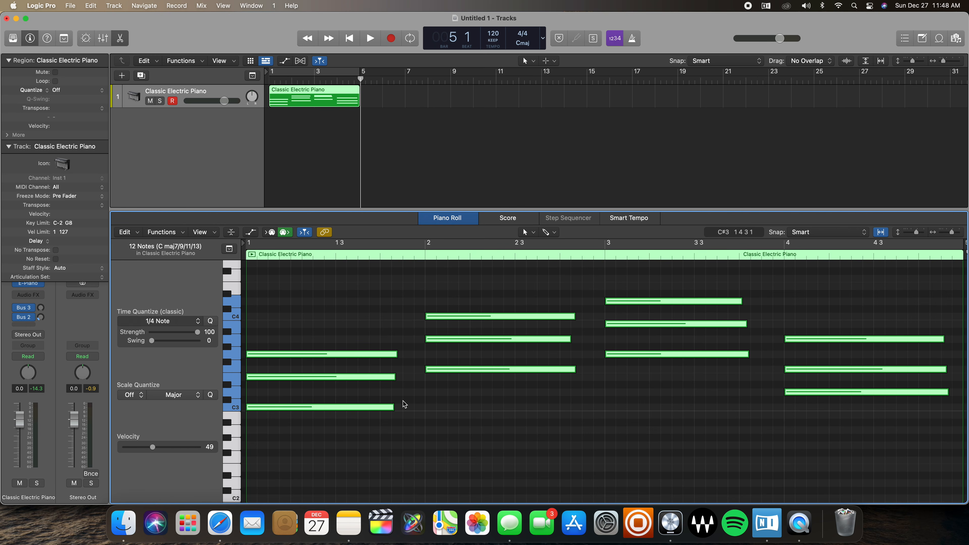
- Stretch all the selected notes to one common length so that each chord fills its whole bar
key(alt+shift)
click(394, 408)
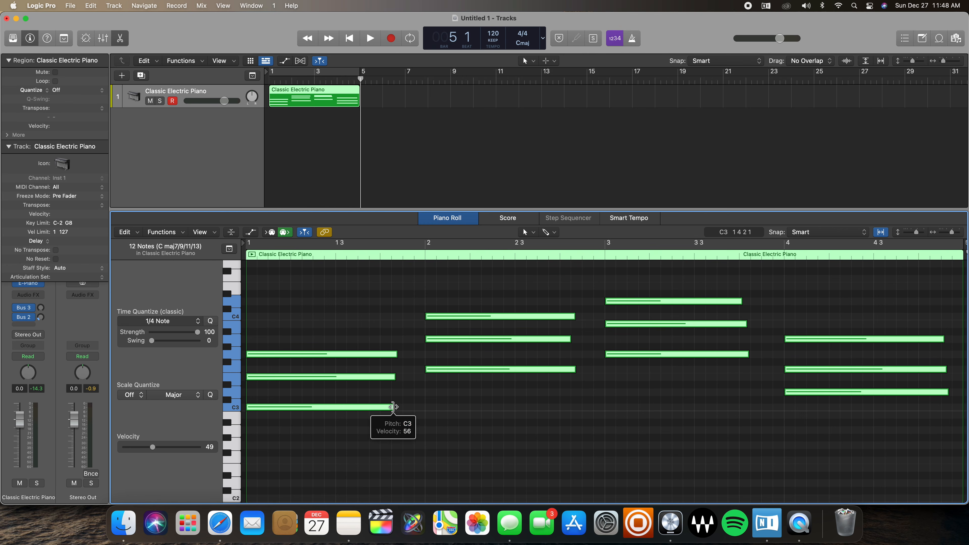
drag(394, 407, 423, 408)
click(469, 418)
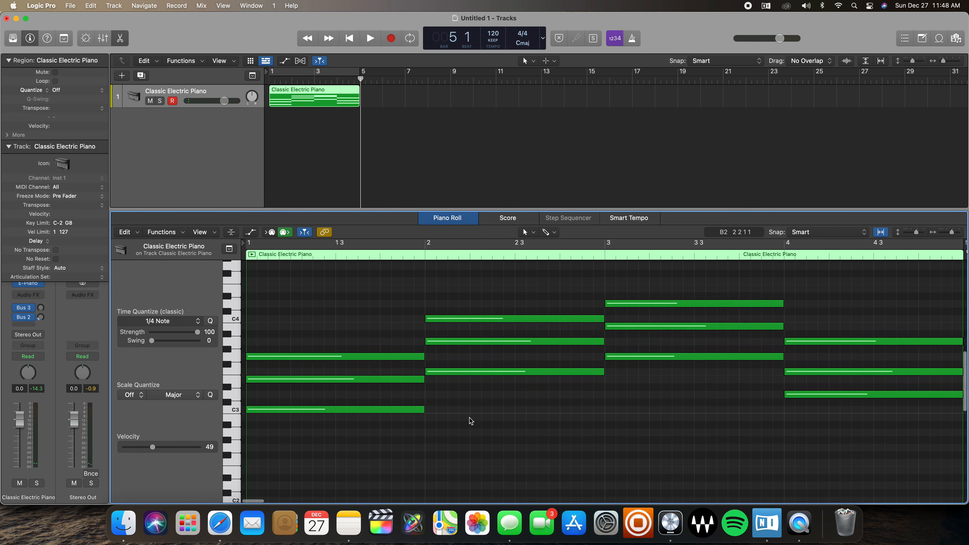
- Show the region's automation with the Volume parameter and add a +0.0 dB point at the start of bar 1
scroll(469, 418, up, 2)
scroll(469, 418, down, 2)
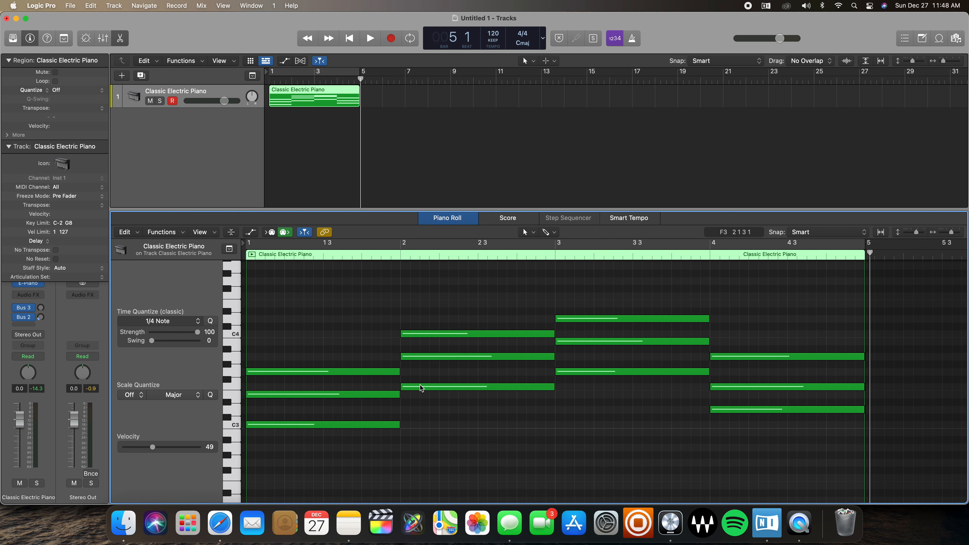
mouse_move(421, 387)
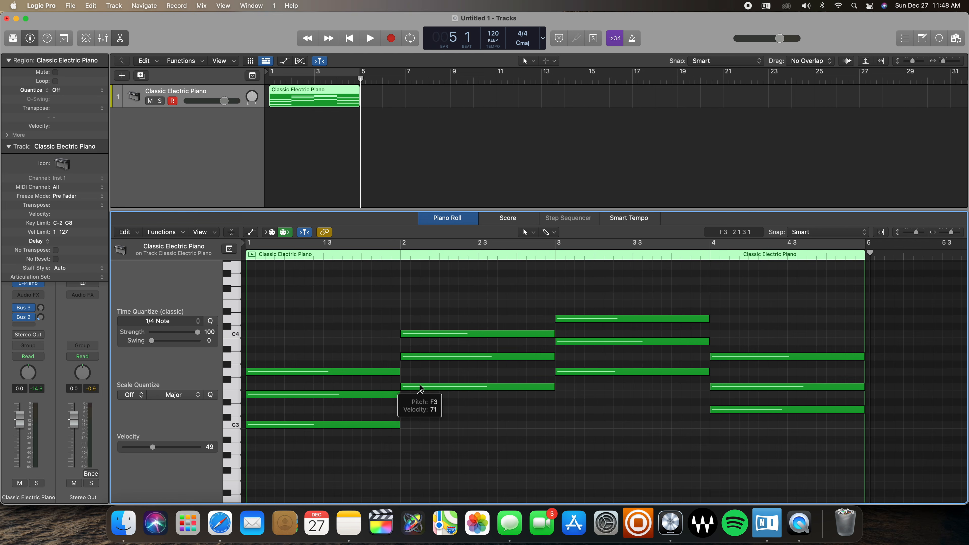
key(a)
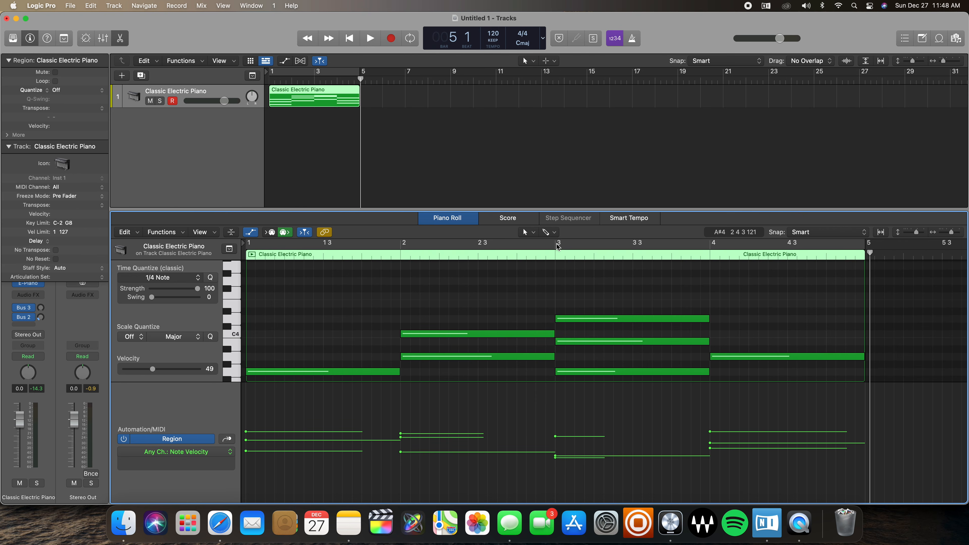
click(228, 453)
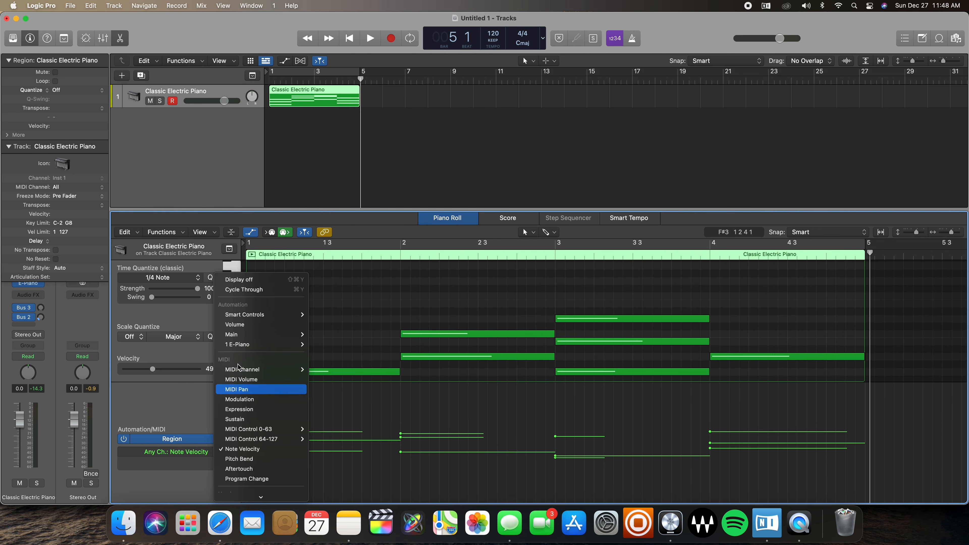
click(241, 328)
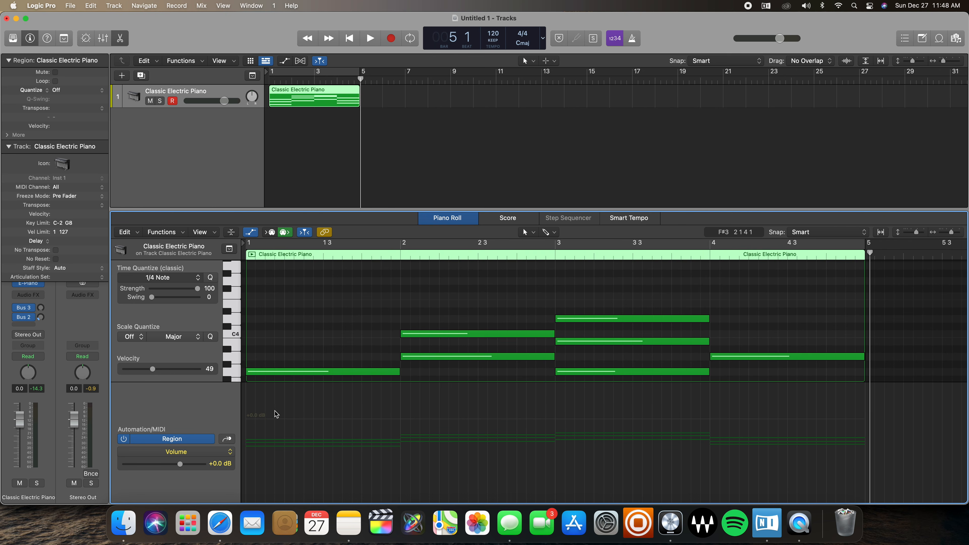
click(246, 418)
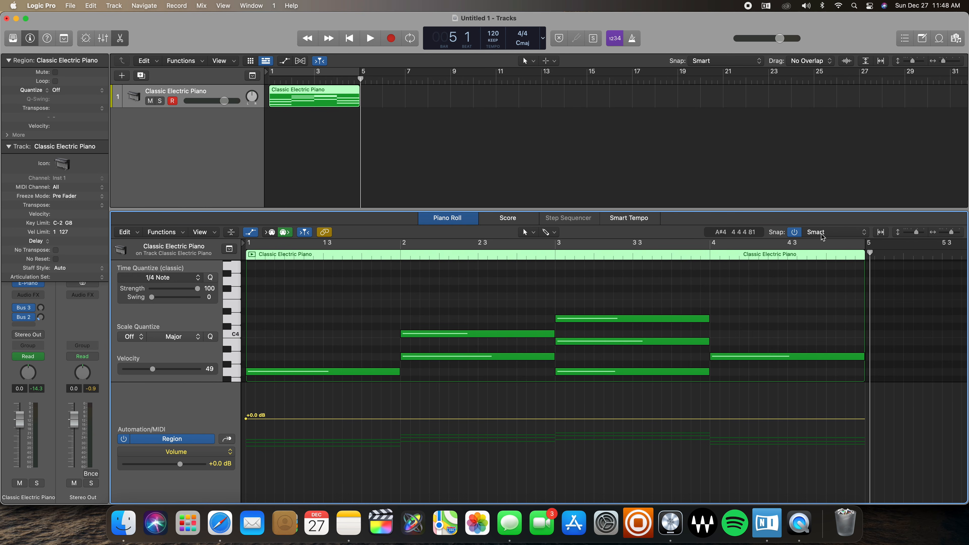
- Activate automation snapping and add +0.0 dB volume points at the starts of bars 2, 3 and 4
click(865, 237)
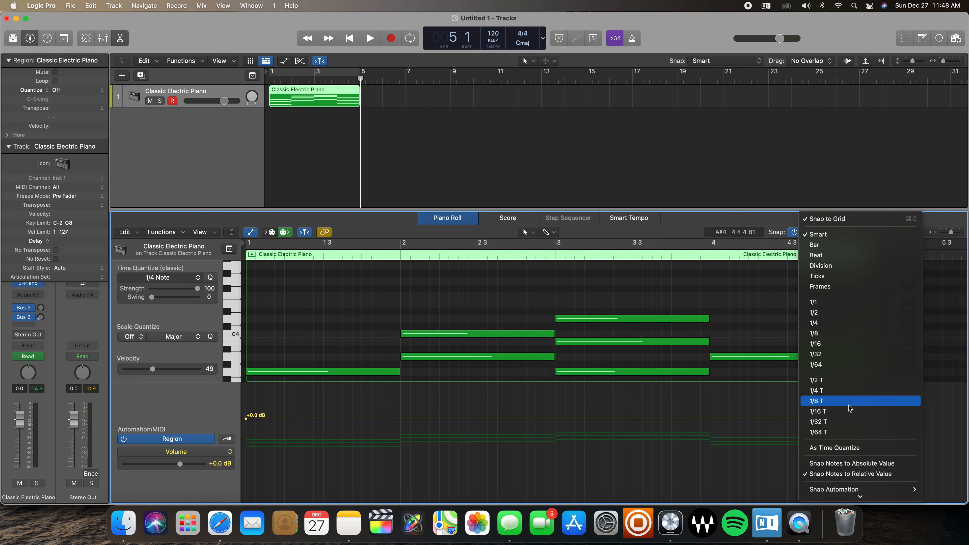
mouse_move(863, 488)
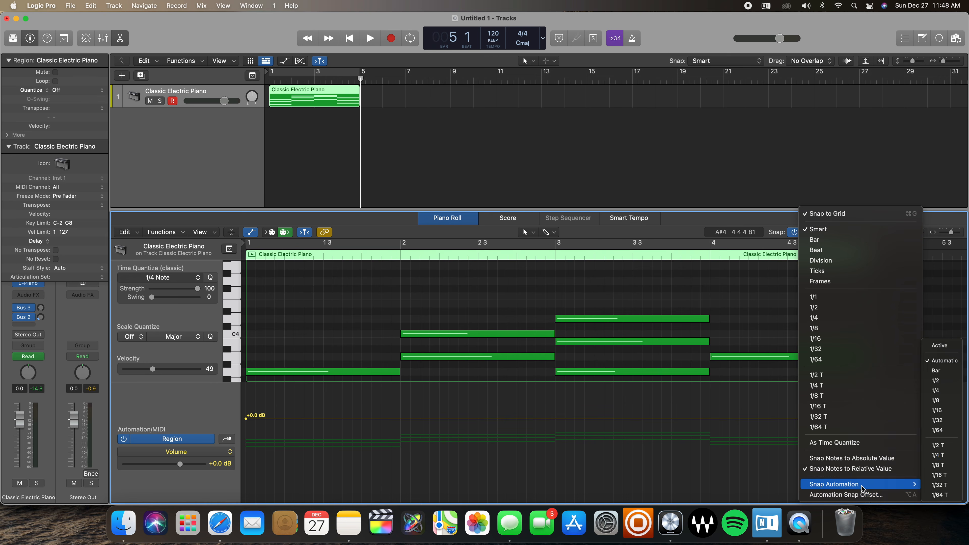
click(932, 346)
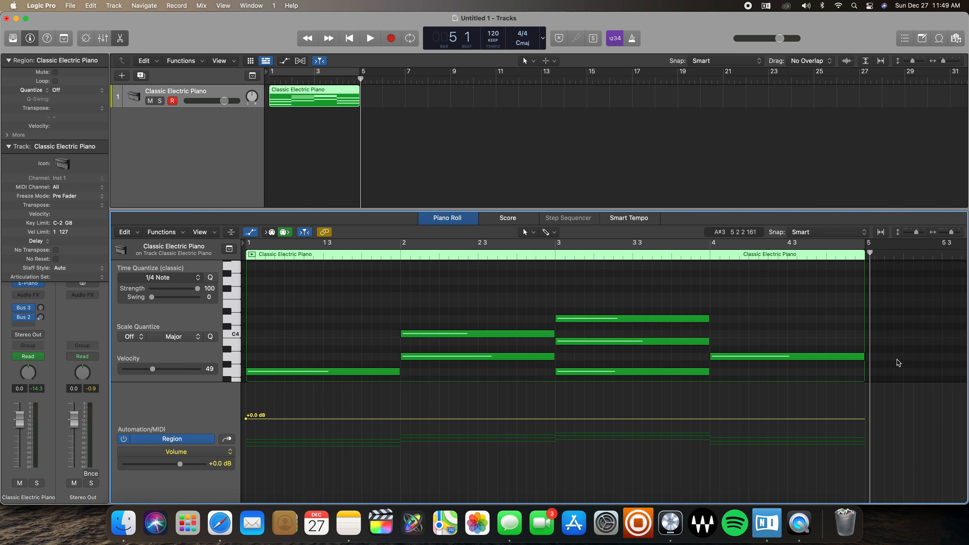
click(401, 420)
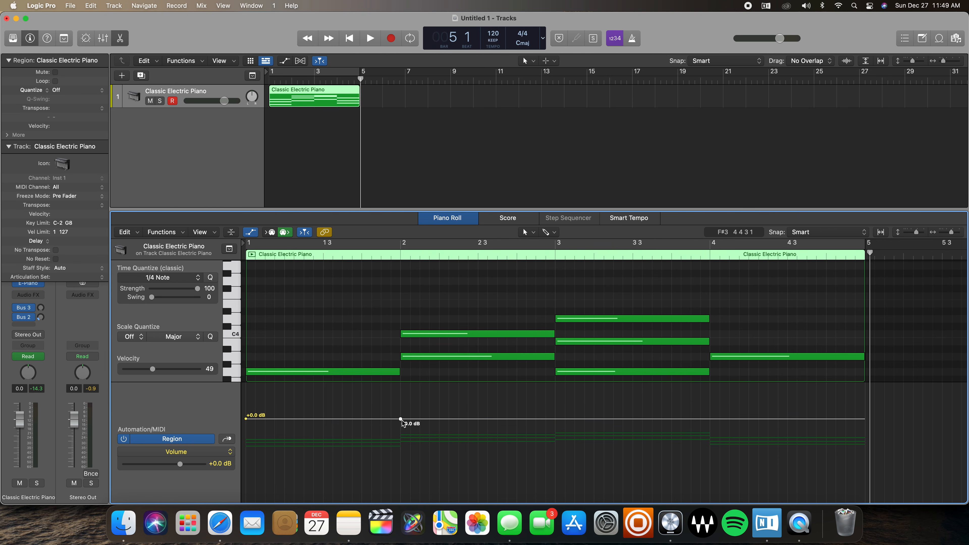
click(555, 420)
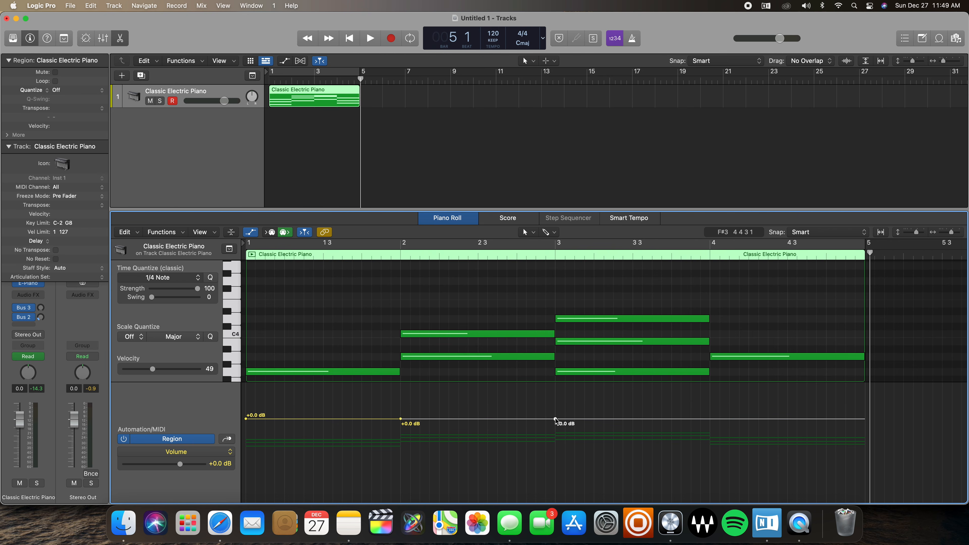
click(710, 418)
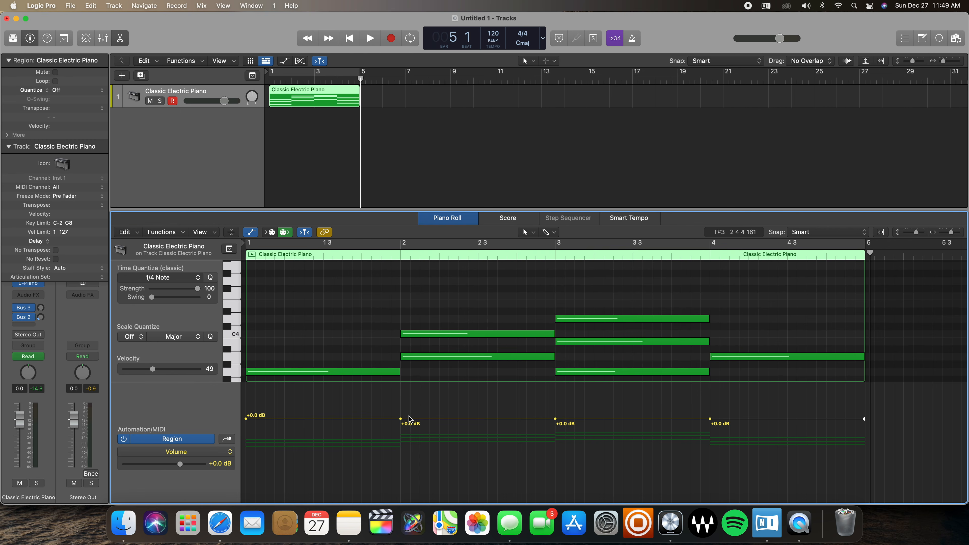
- Add seven +0.0 dB volume points at eighth-note intervals between the starts of bars 1 and 2
scroll(409, 419, up, 5)
scroll(410, 419, down, 3)
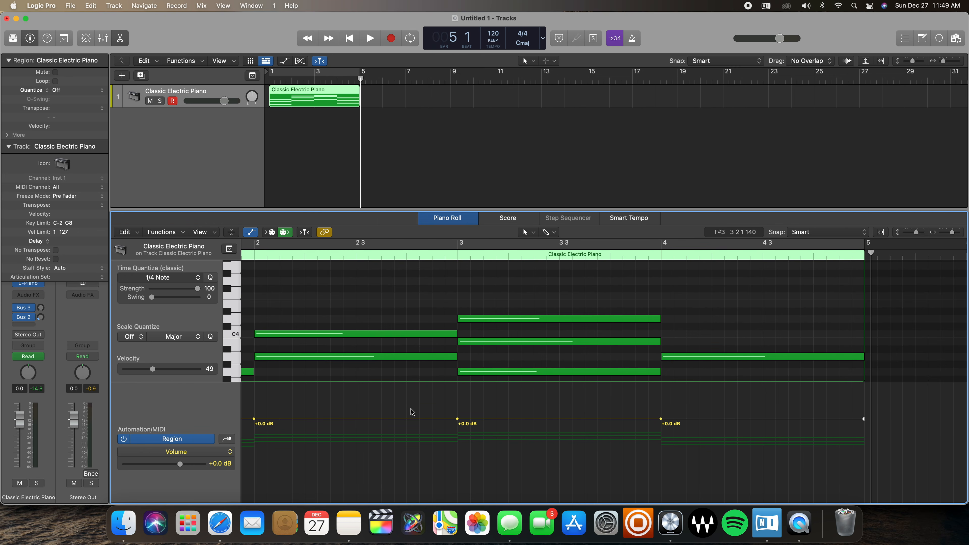
scroll(418, 412, left, 5)
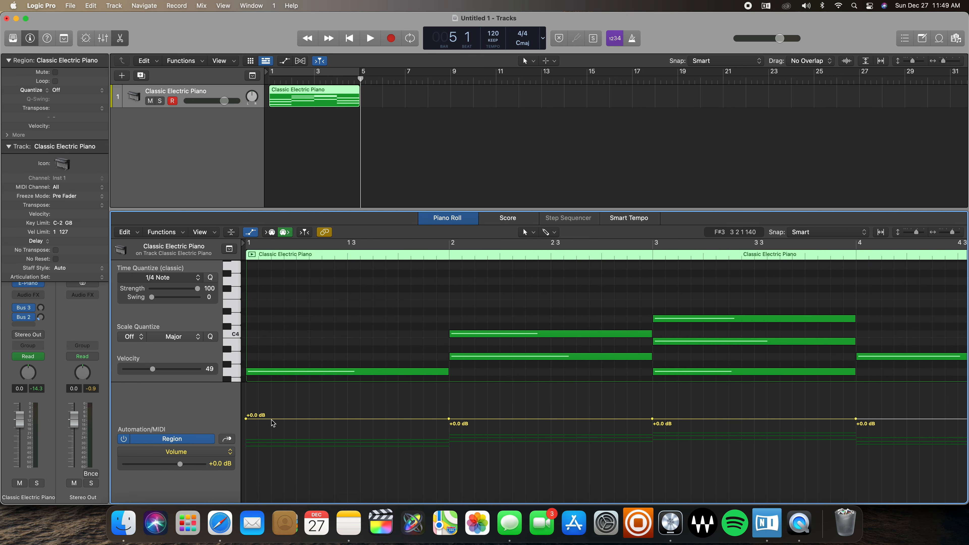
click(271, 419)
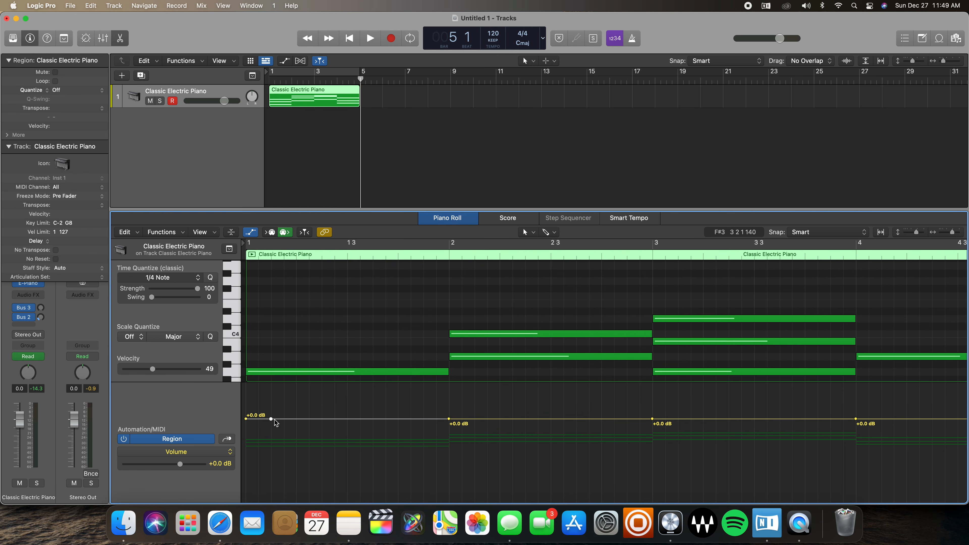
click(296, 419)
click(322, 418)
click(347, 419)
click(372, 419)
click(399, 419)
click(424, 419)
- Lower every second volume point within bar 1 to -20.0 dB, forming a zigzag of four dips
click(272, 419)
shift+click(322, 419)
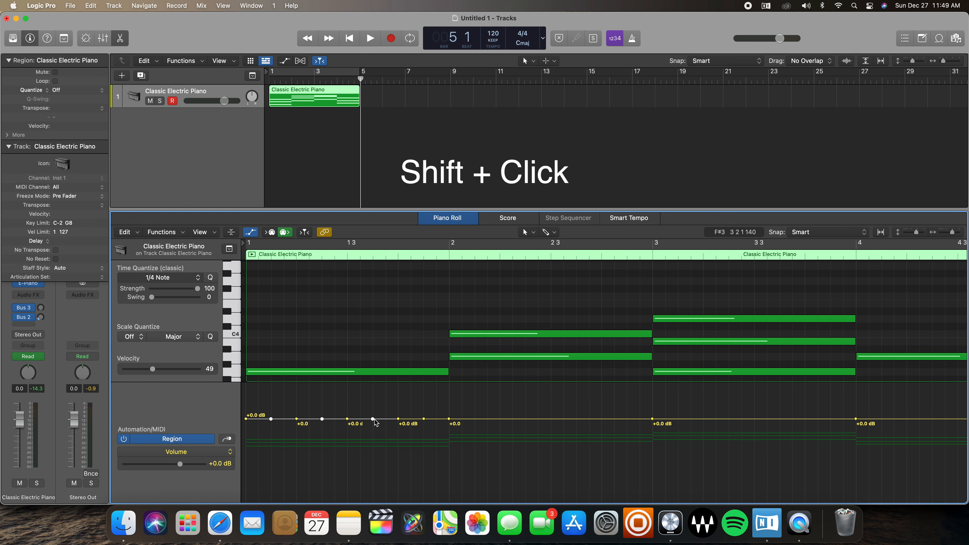
shift+click(424, 420)
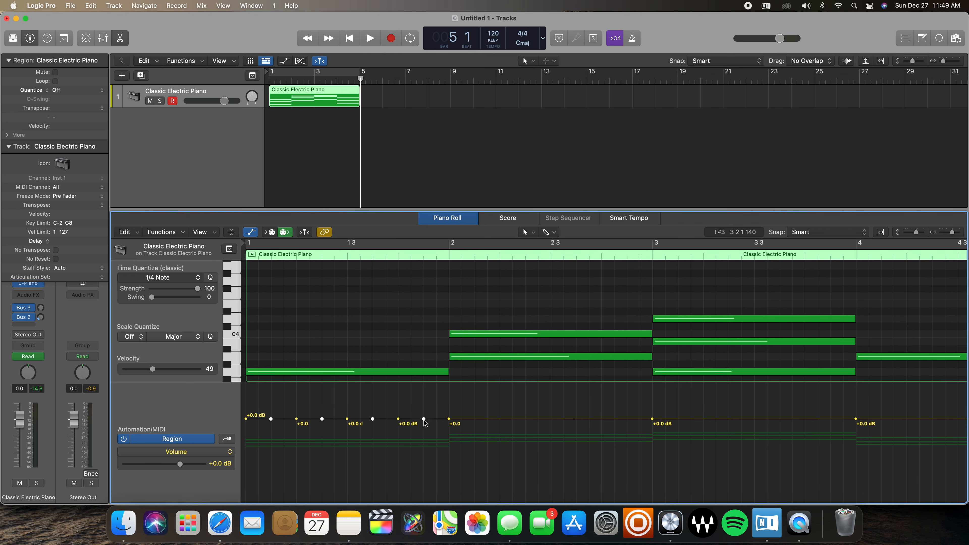
drag(425, 420, 416, 466)
drag(411, 468, 407, 515)
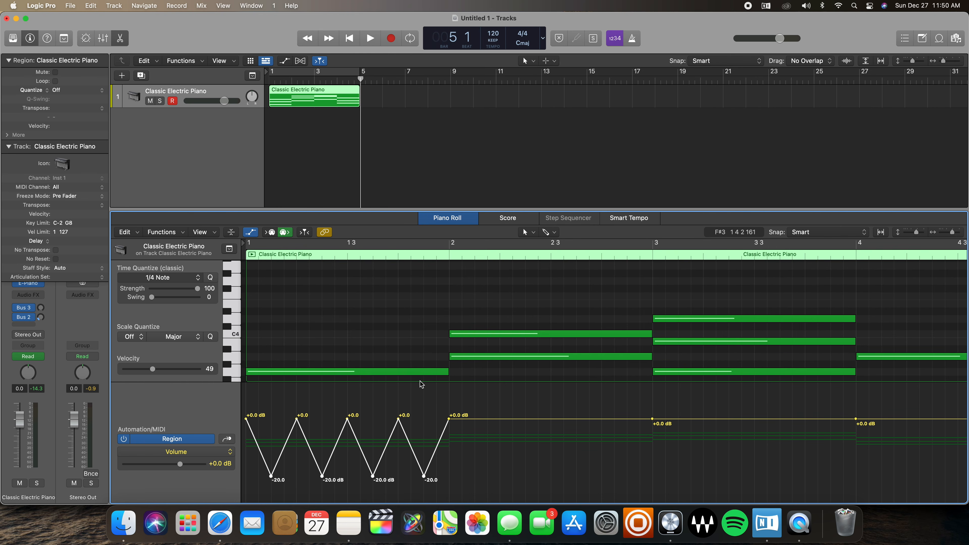
- Turn on cycle mode and play bar 1 from the start to hear the volume automation
key(c)
key(Return)
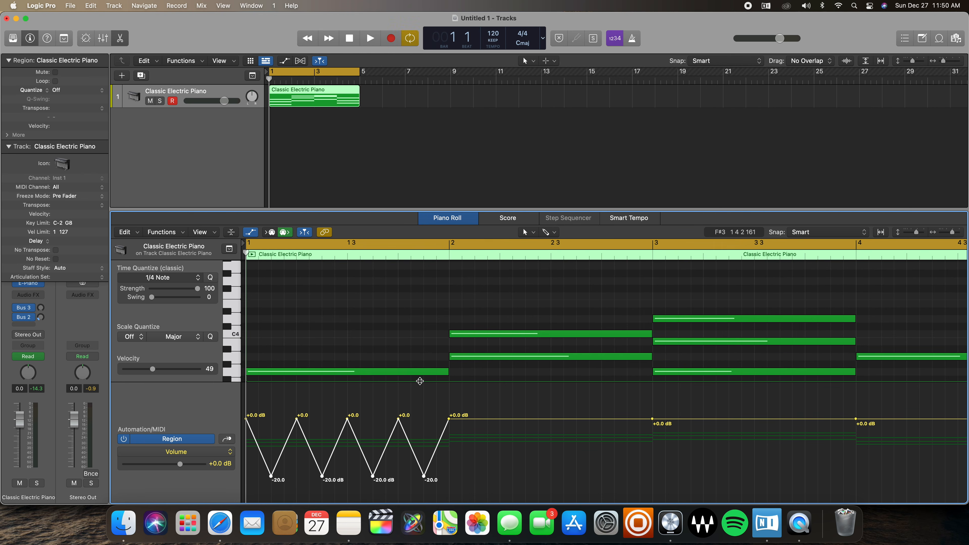
key(space)
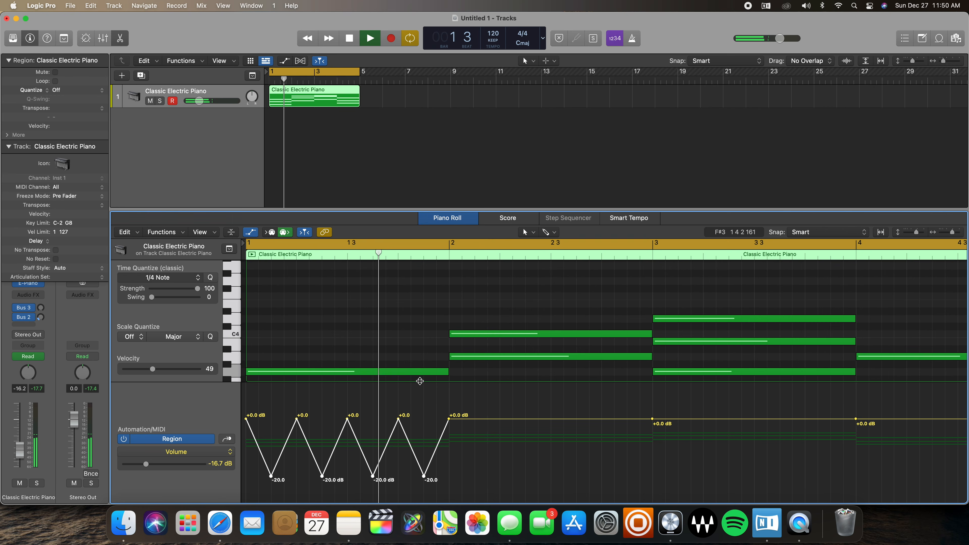
key(space)
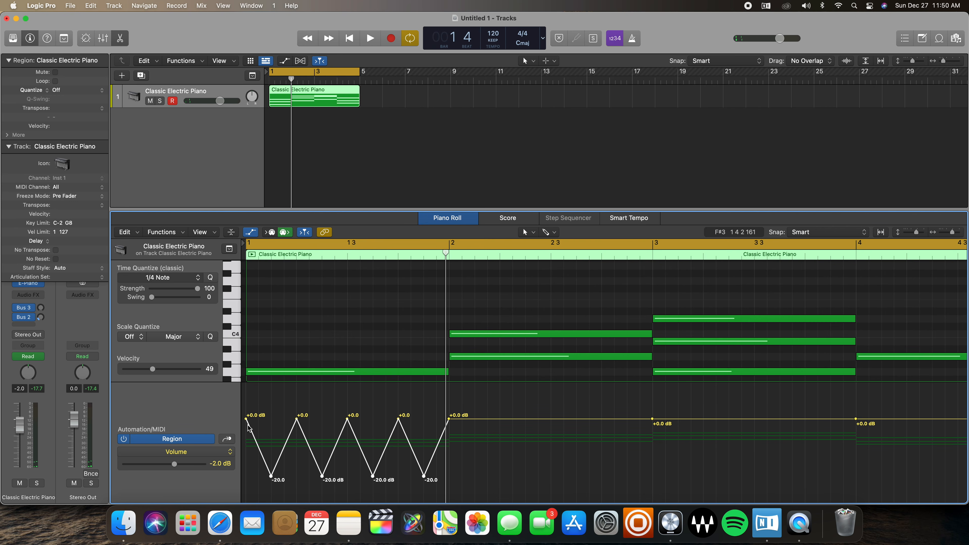
- Copy bar 1's zigzag volume automation and paste it at the starts of bars 2, 3 and 4
click(266, 408)
drag(244, 409, 453, 412)
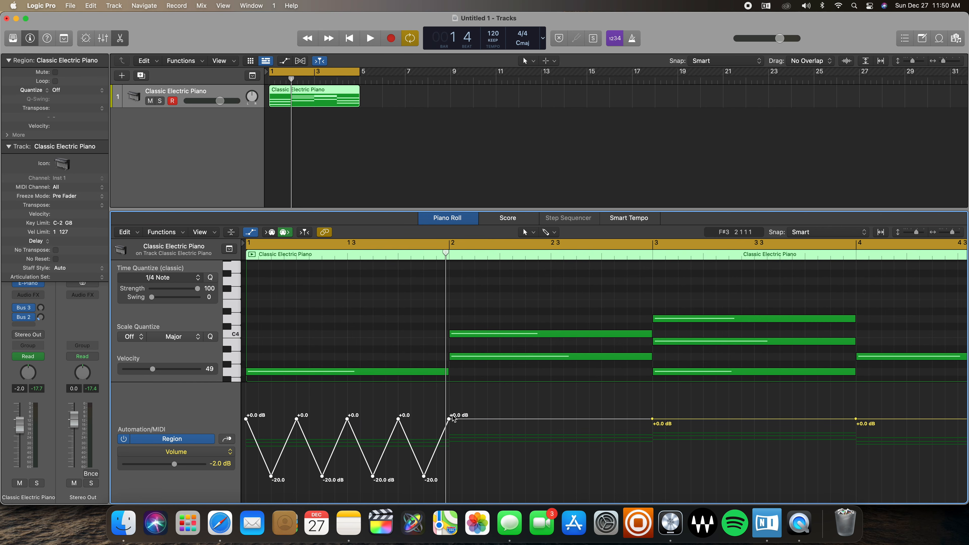
key(super+c)
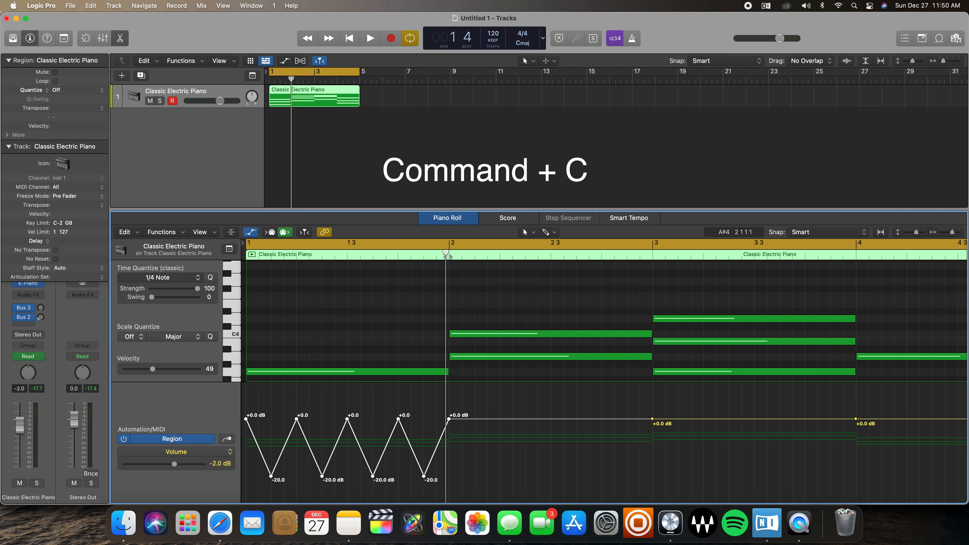
drag(447, 256, 449, 256)
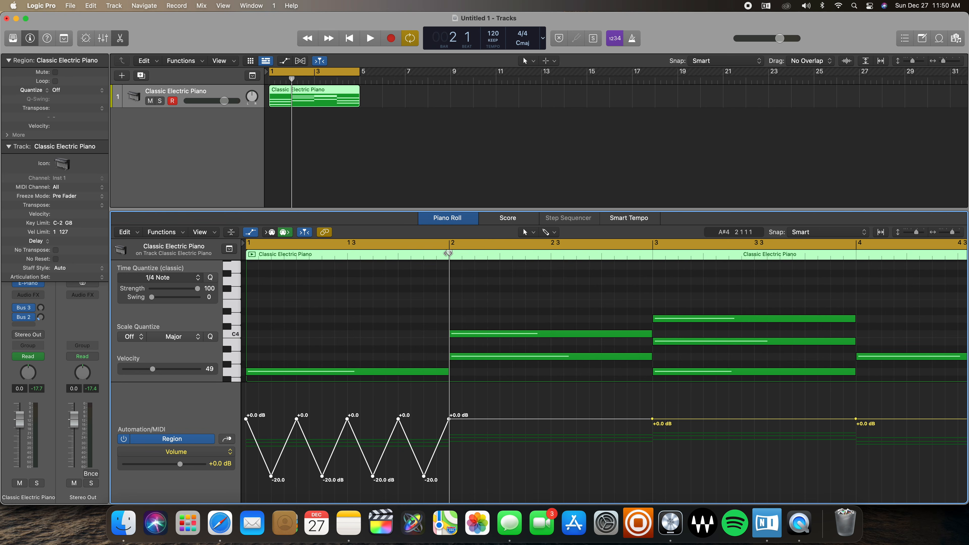
key(super+v)
key(super+v)
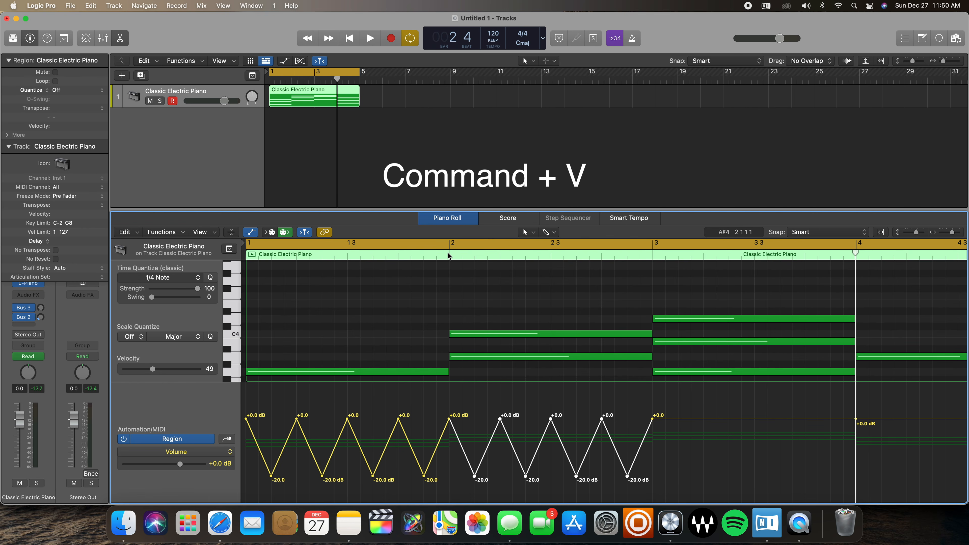
key(super+v)
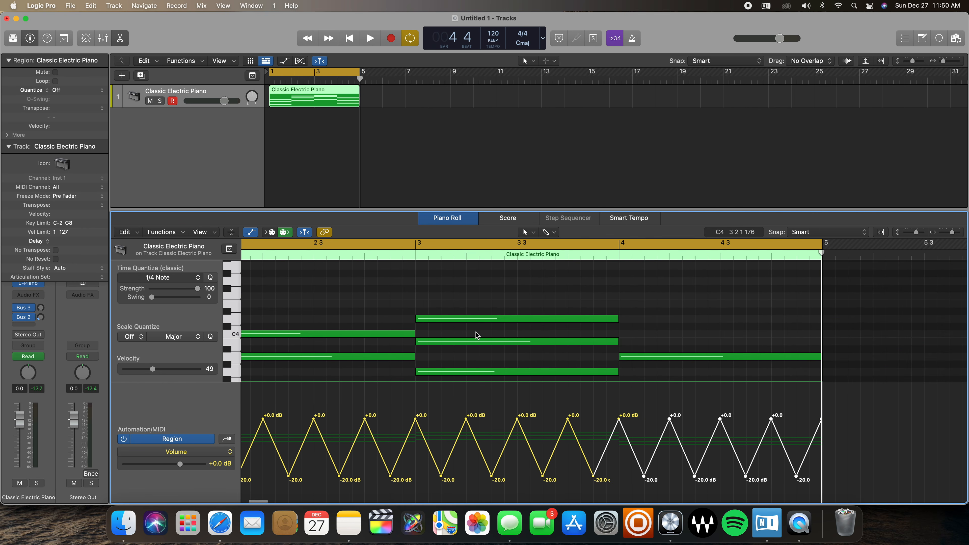
- Play the four-bar region to hear the volume automation, and return the playhead to the start
scroll(476, 332, down, 5)
scroll(476, 332, left, 2)
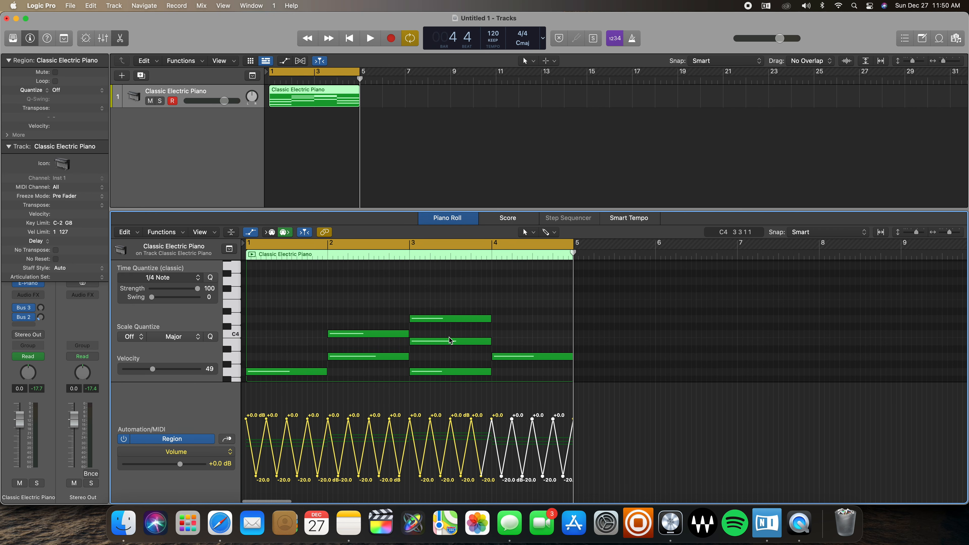
key(space)
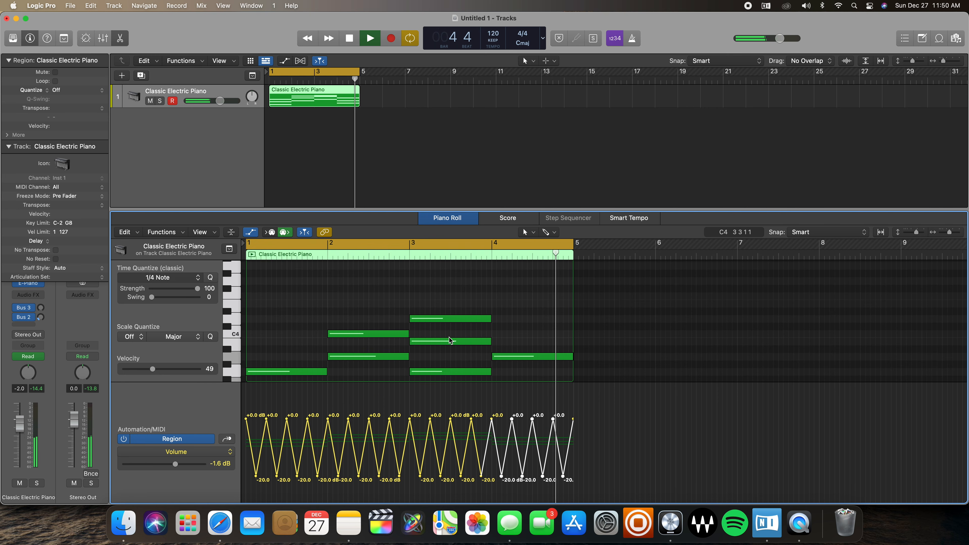
key(space)
key(Return)
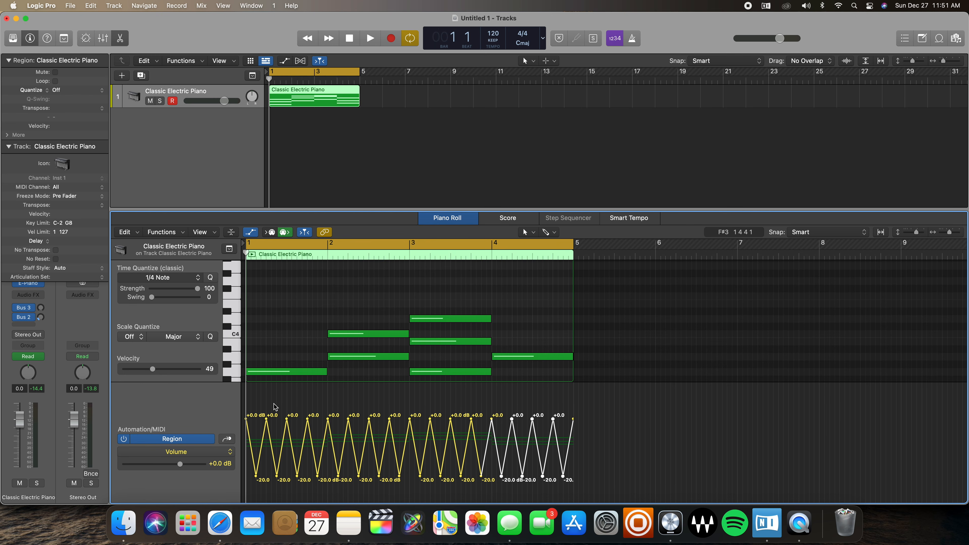
- Undo the pasted automation and the -20.0 dB dips in bar 1, and clear the point selection
key(super+z)
key(super+z)
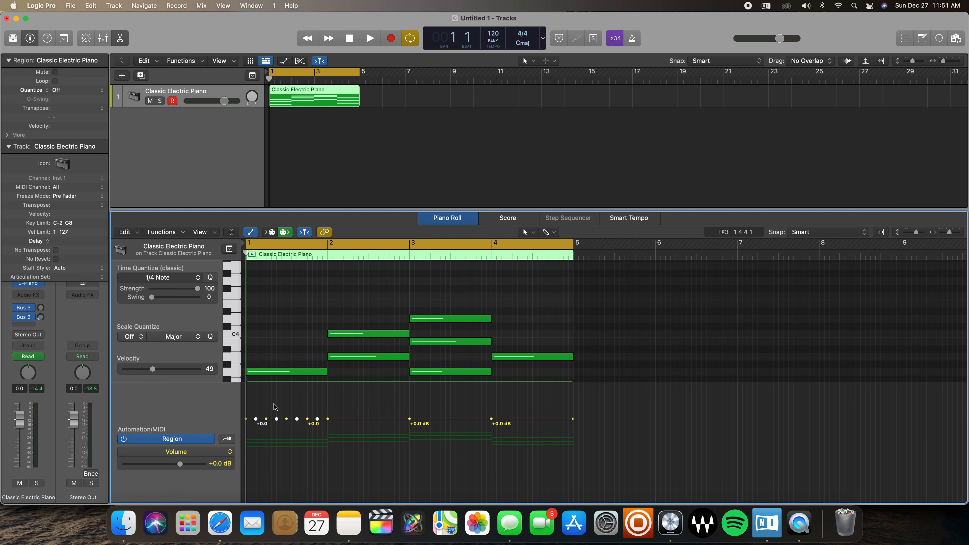
scroll(276, 415, up, 6)
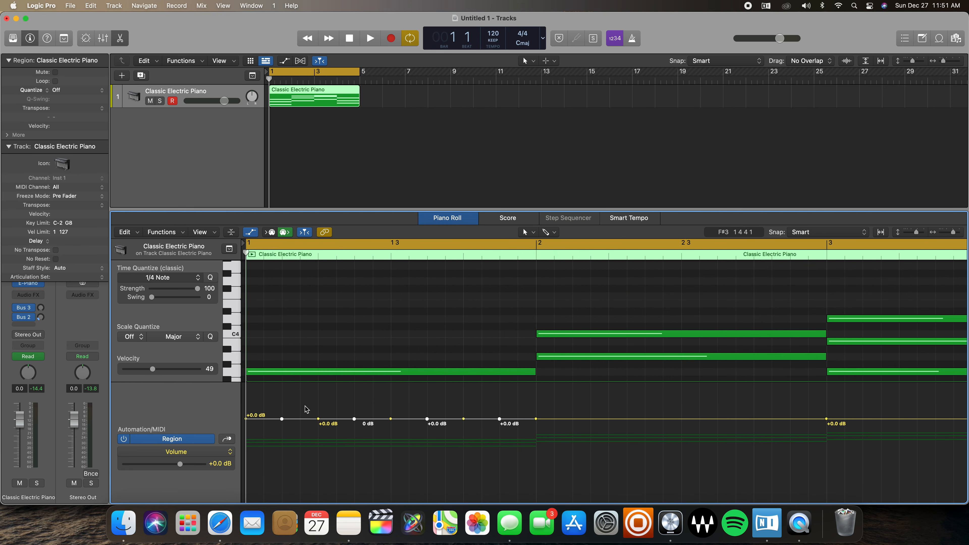
click(324, 394)
- Add eight +0.0 dB volume points in bar 1, each midway between two neighbouring eighth-note points
click(300, 418)
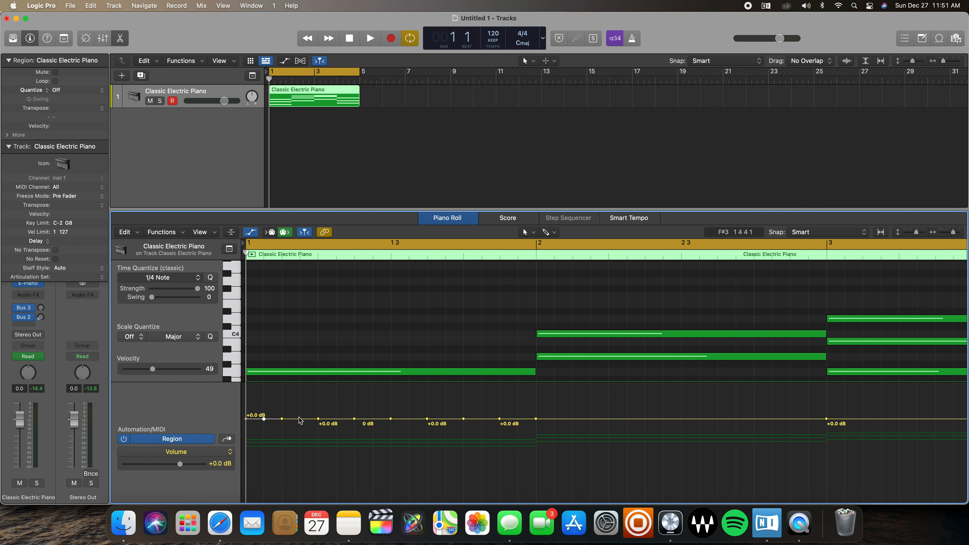
click(337, 418)
click(372, 419)
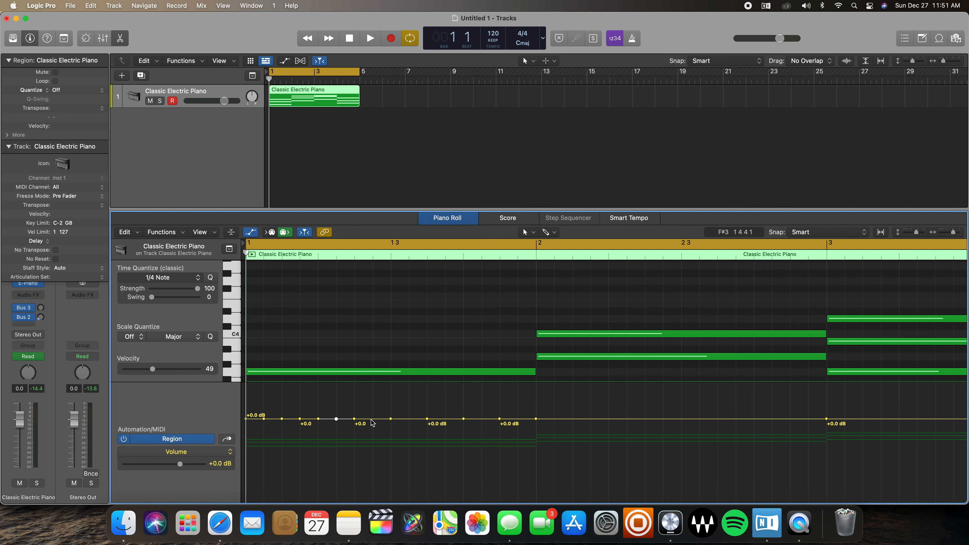
click(409, 419)
click(445, 419)
click(481, 418)
click(518, 419)
- Lower the eight new in-between volume points in bar 1 to -25.0 dB and play back the bar
click(299, 419)
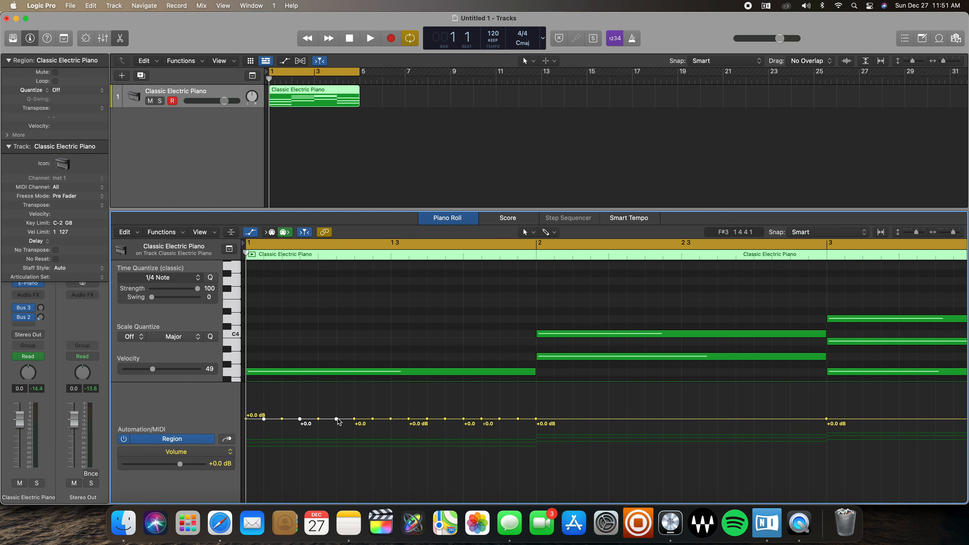
click(373, 418)
click(445, 418)
scroll(427, 428, down, 3)
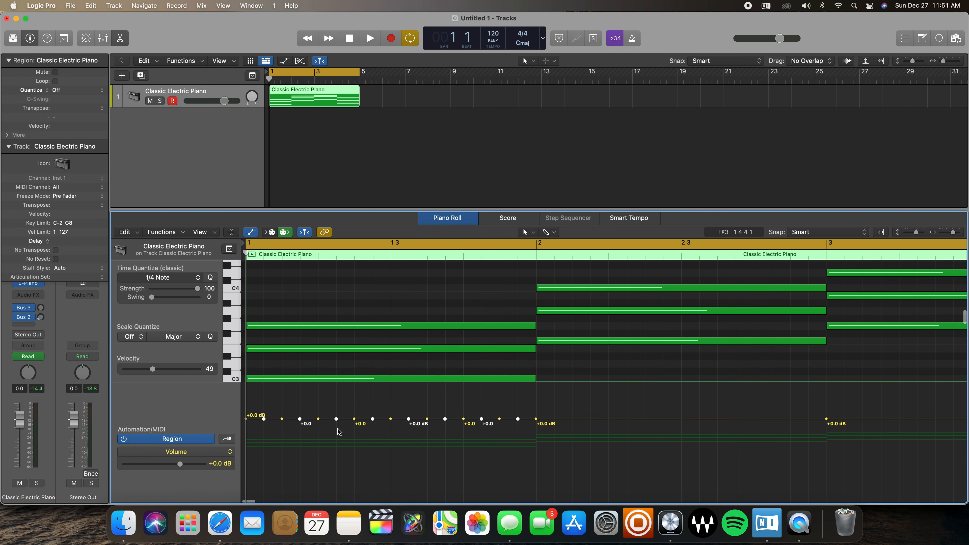
drag(300, 419, 292, 539)
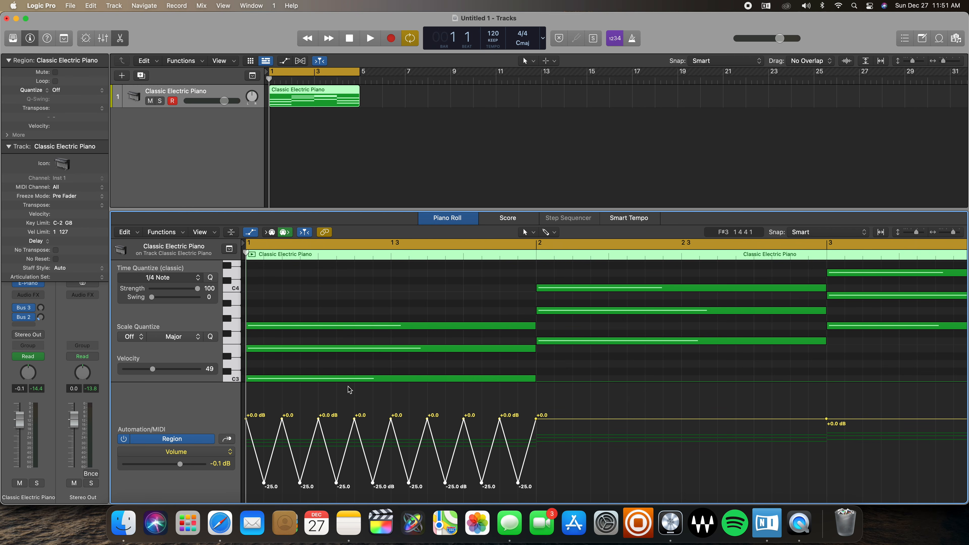
key(space)
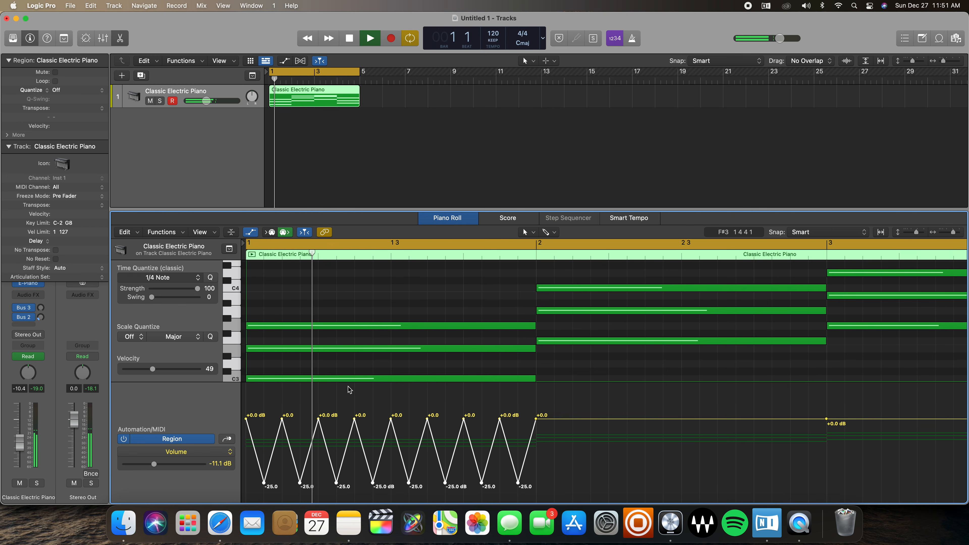
key(space)
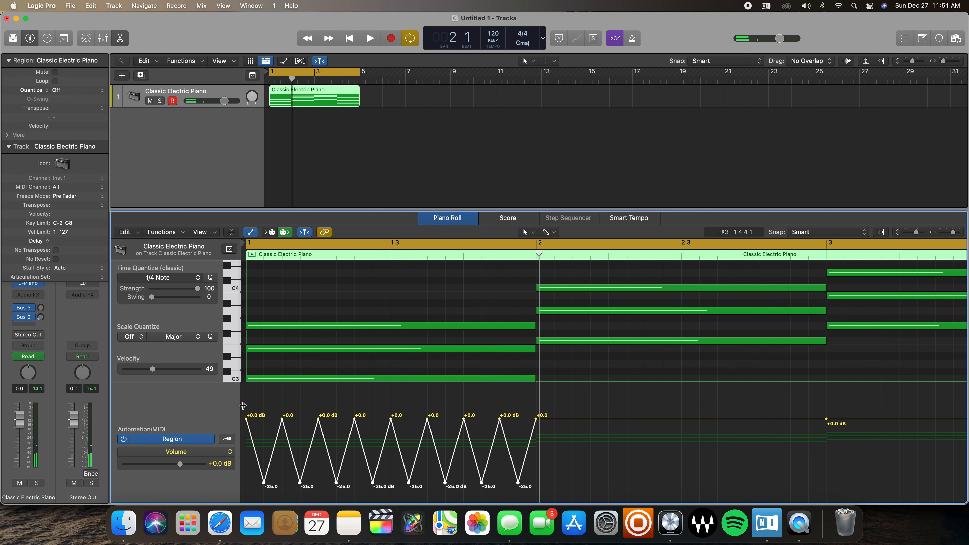
- Copy bar 1's eight-dip volume pattern and paste it at the starts of bars 2, 3 and 4
drag(243, 405, 544, 399)
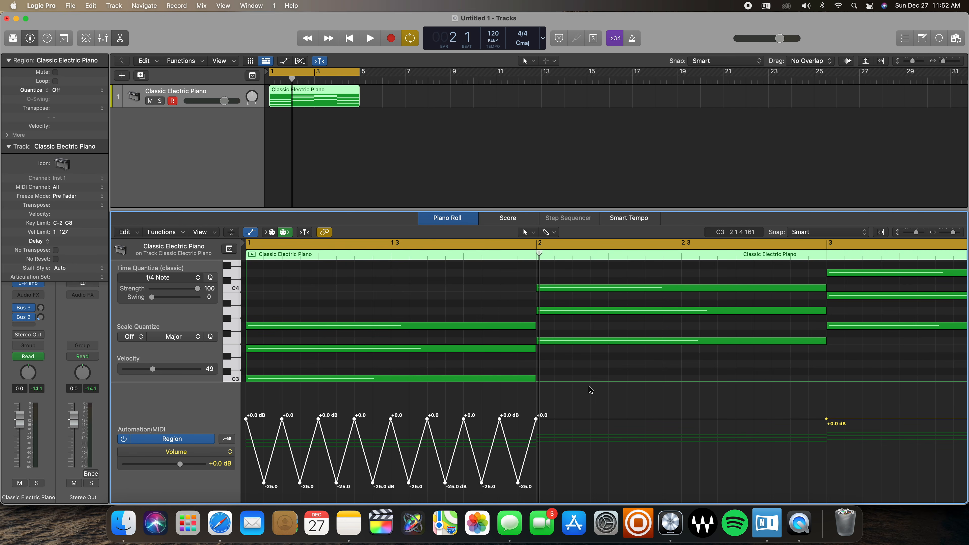
drag(539, 253, 536, 255)
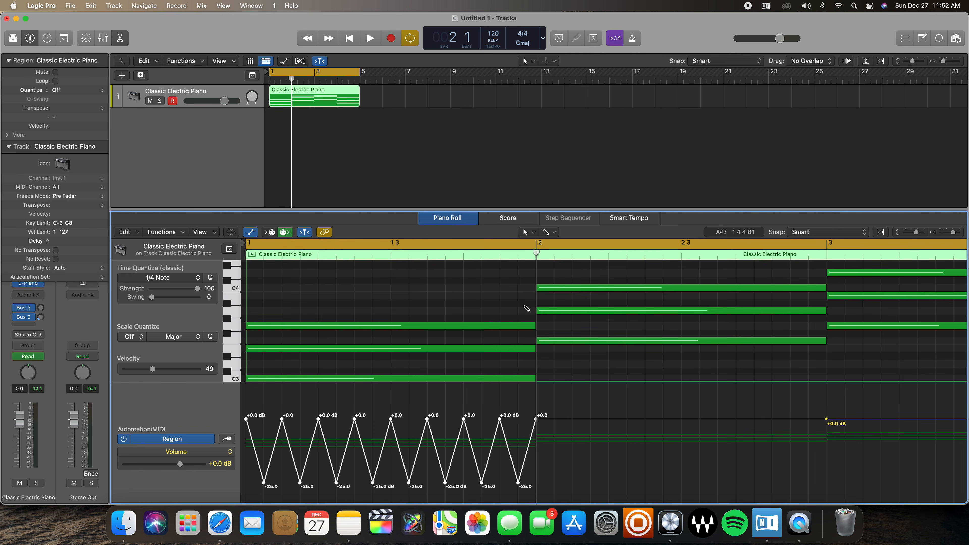
key(super+v)
key(super+v)
key(super+v)
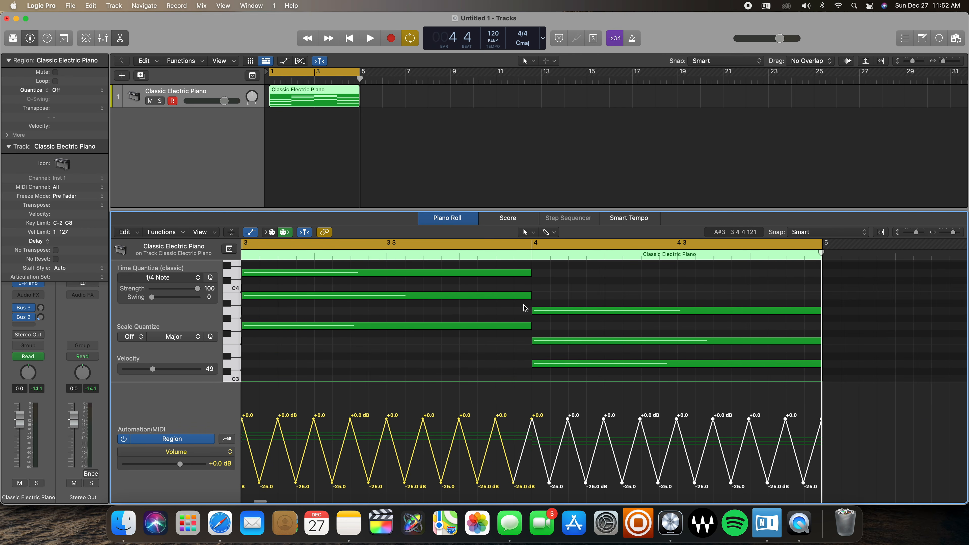
- Play the whole four-bar region to hear the faster volume pumping
key(super+Left)
key(super+Left)
key(super+Left)
key(super+Left)
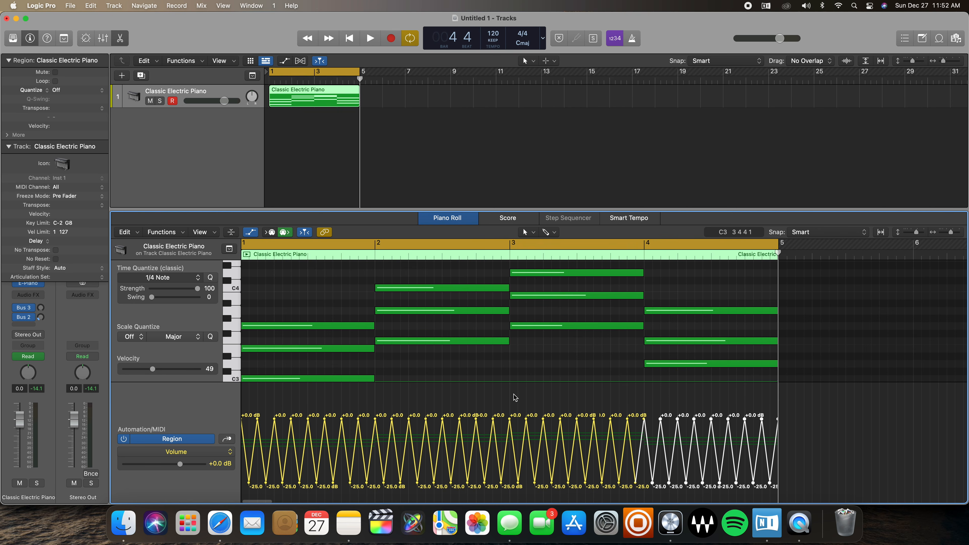
key(space)
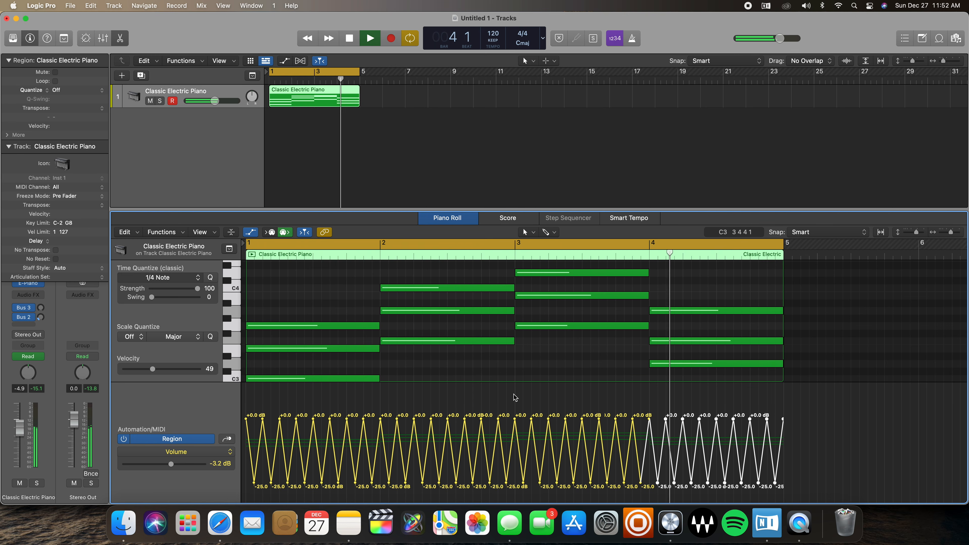
key(space)
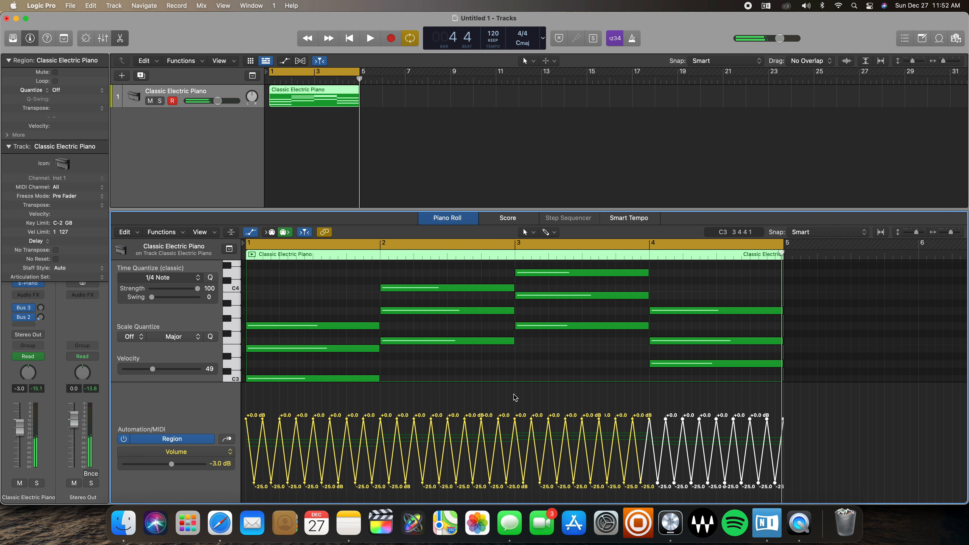
key(Return)
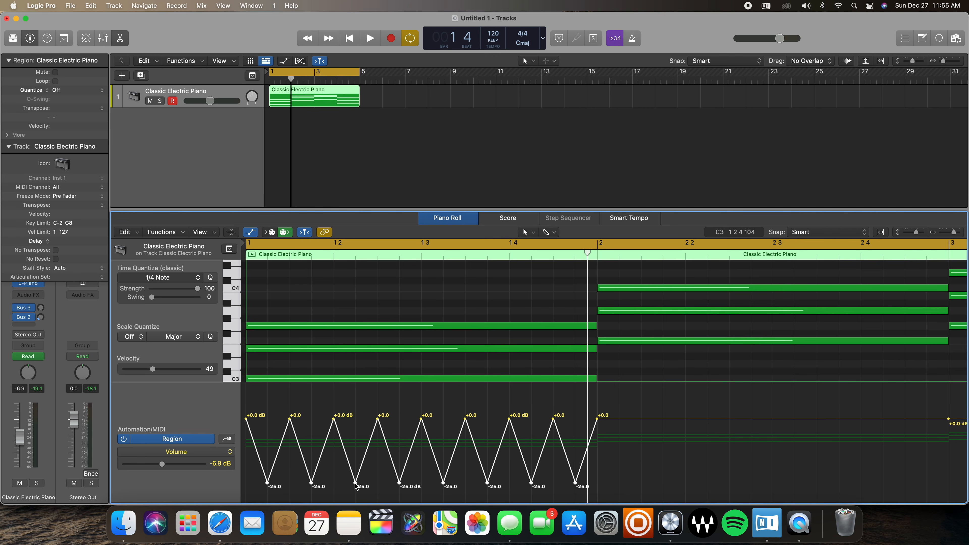
- Raise the eight volume dips in bar 1 to -3.8 dB and play back the bar to hear a subtler effect
drag(355, 484, 336, 383)
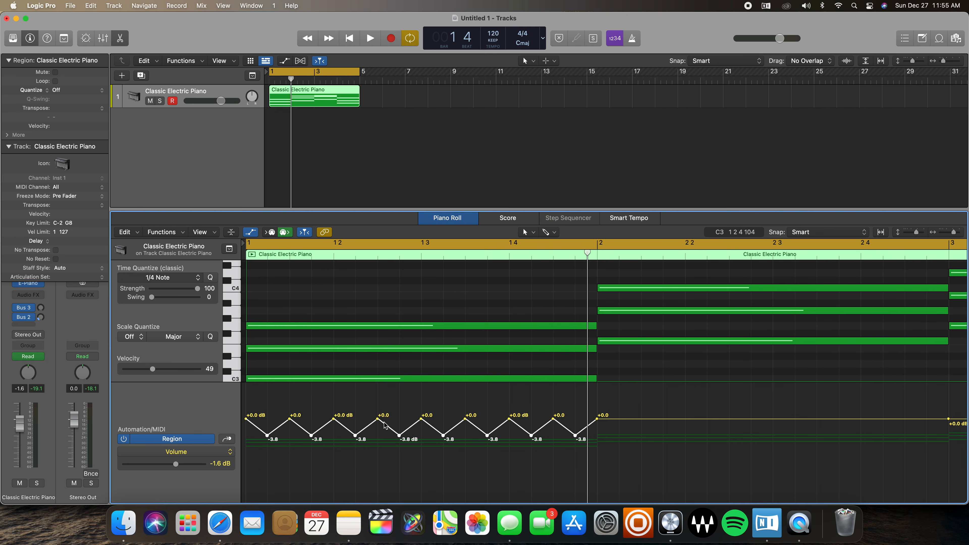
key(space)
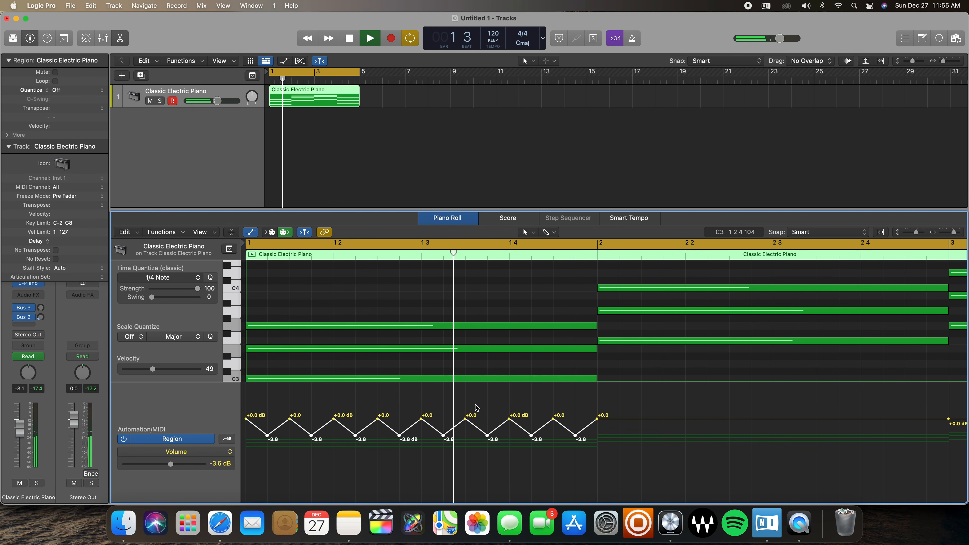
key(space)
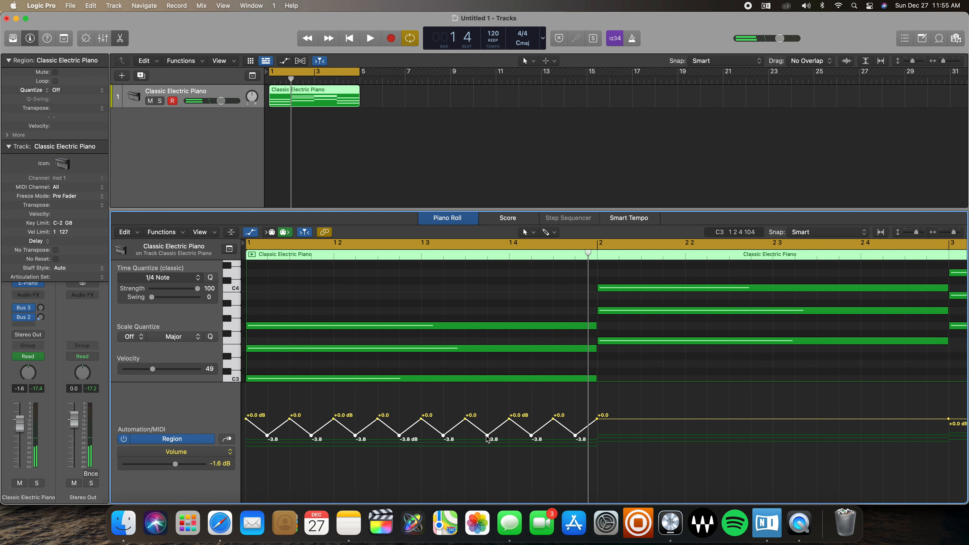
- Lower the eight volume dips in bar 1 to -25.5 dB and play back the bar
drag(487, 435, 427, 531)
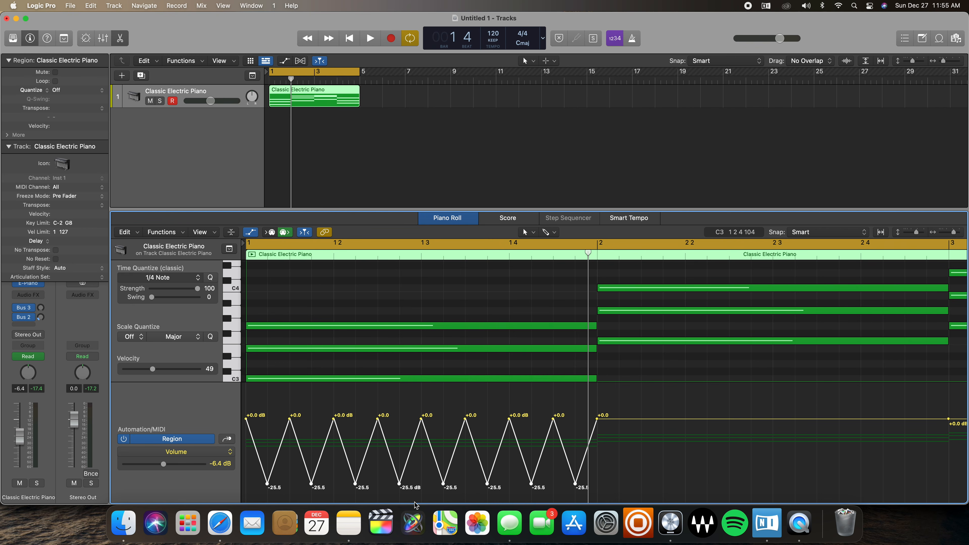
key(space)
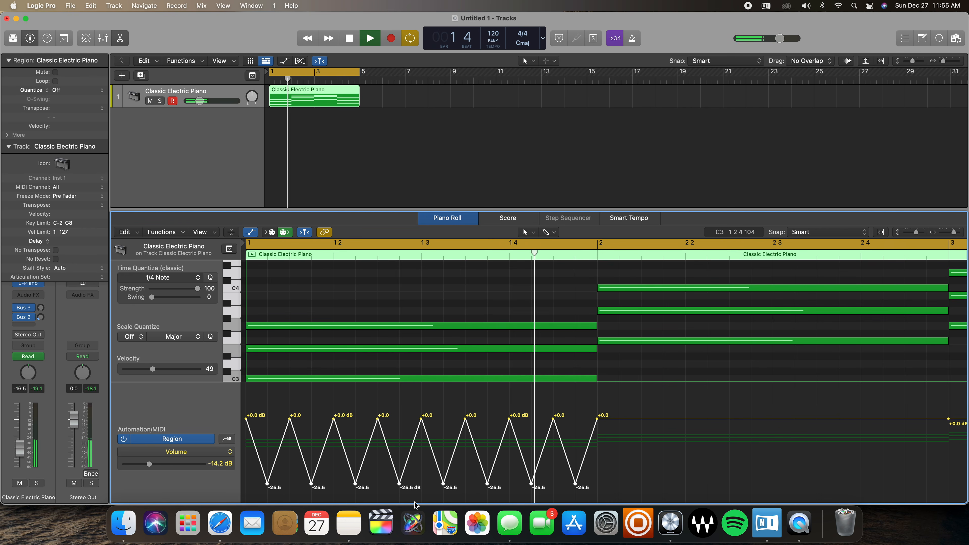
key(space)
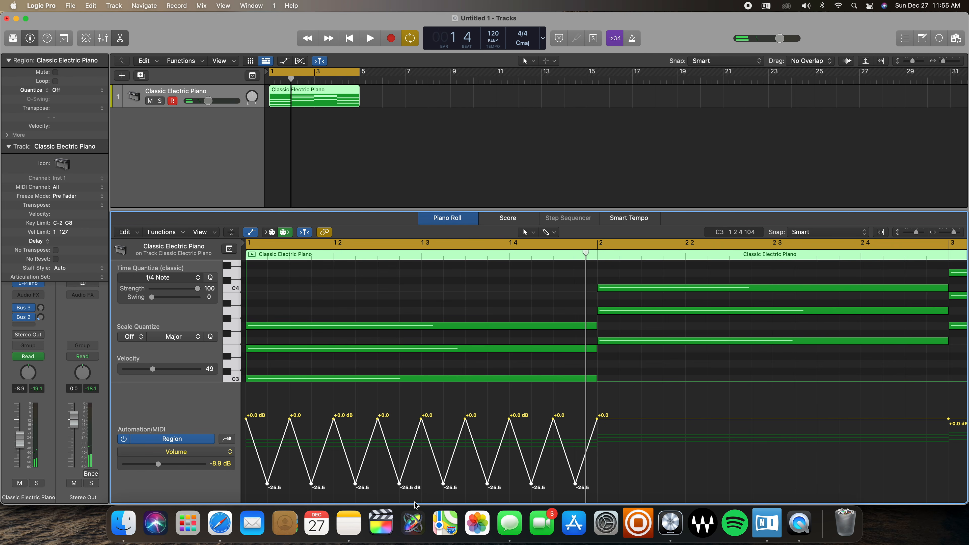